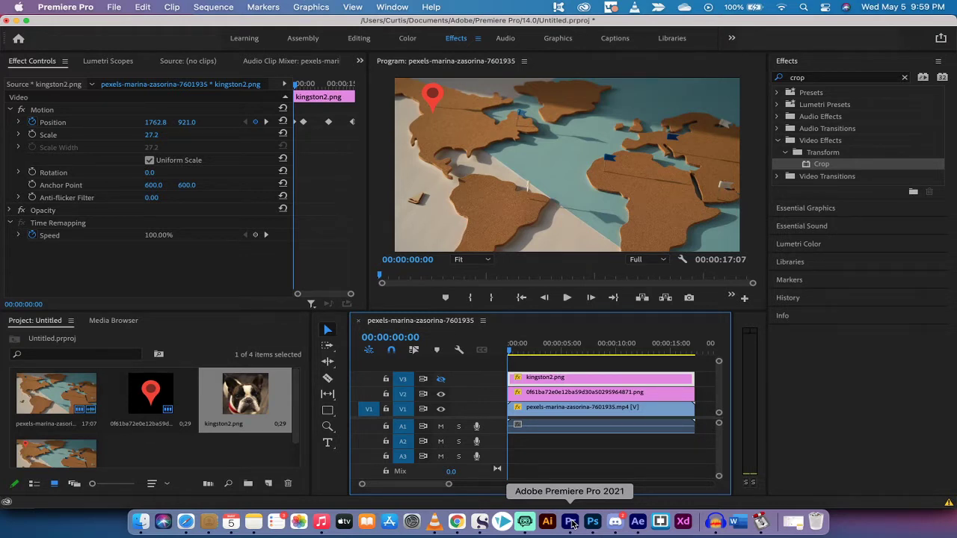
Play the sequence, inspect the pin overlay clip, and return the playhead to the start.
{"action": "left_click", "coordinate": [516, 366]}
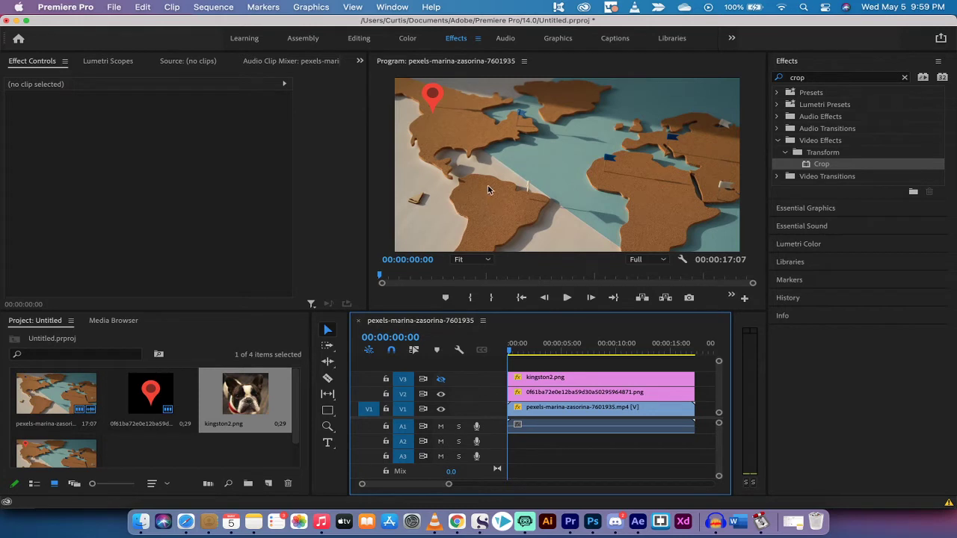
{"action": "left_click", "coordinate": [431, 100]}
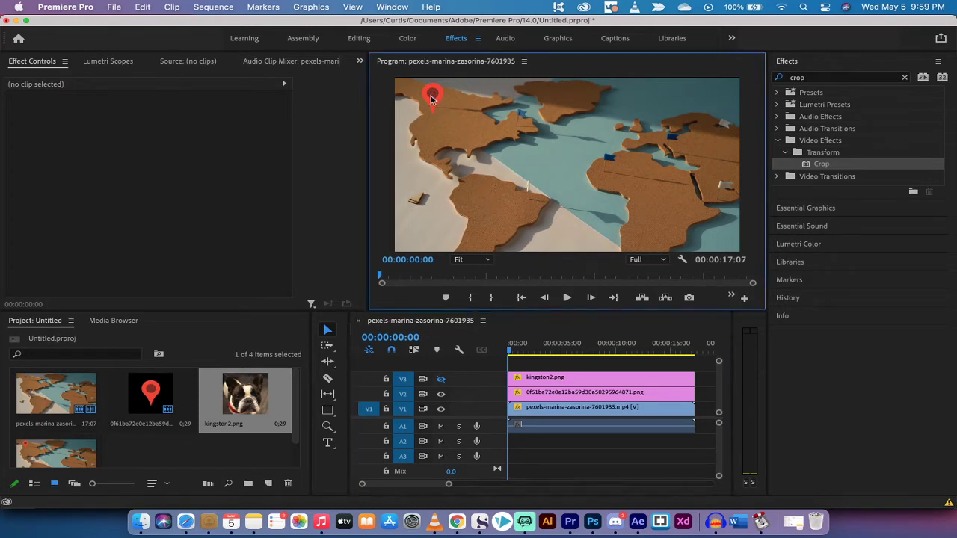
{"action": "left_click", "coordinate": [493, 349]}
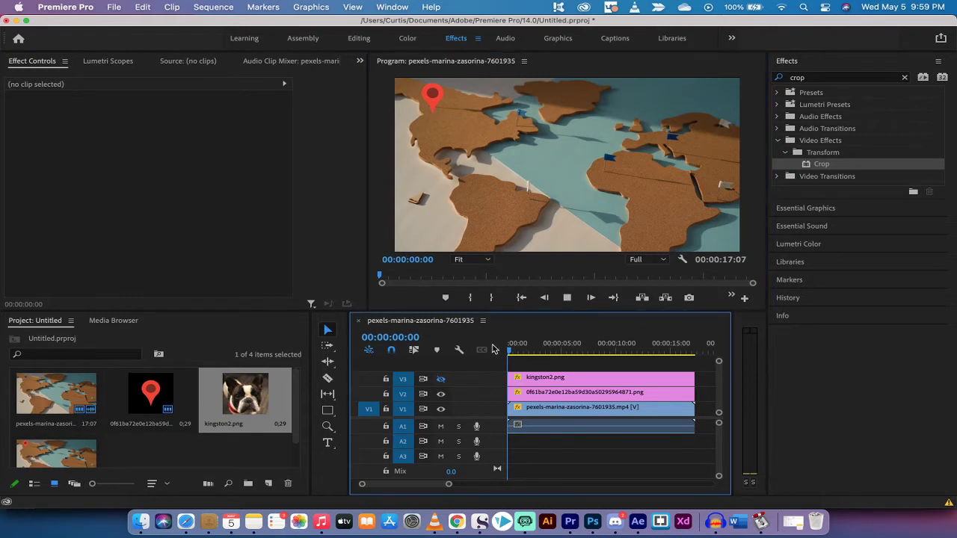
{"action": "key", "text": "space"}
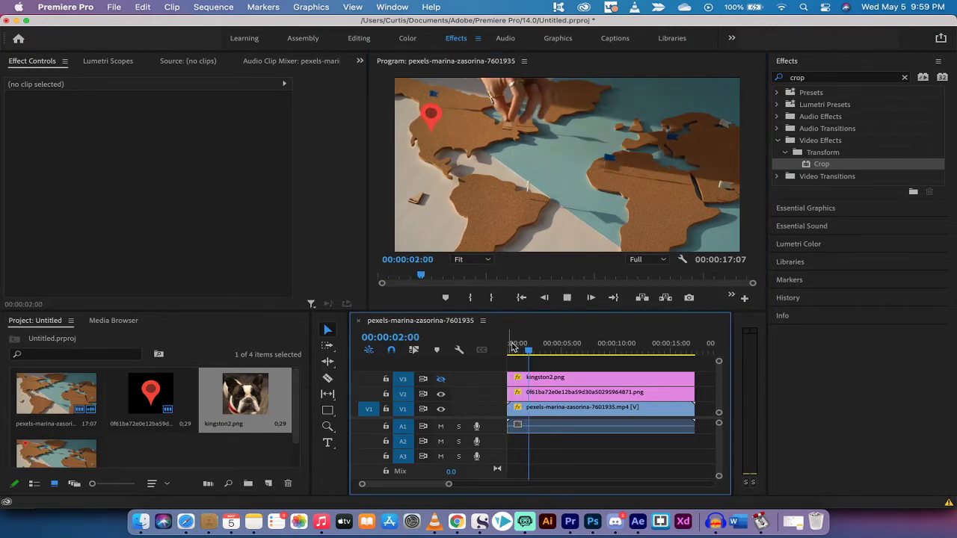
{"action": "left_click", "coordinate": [432, 126]}
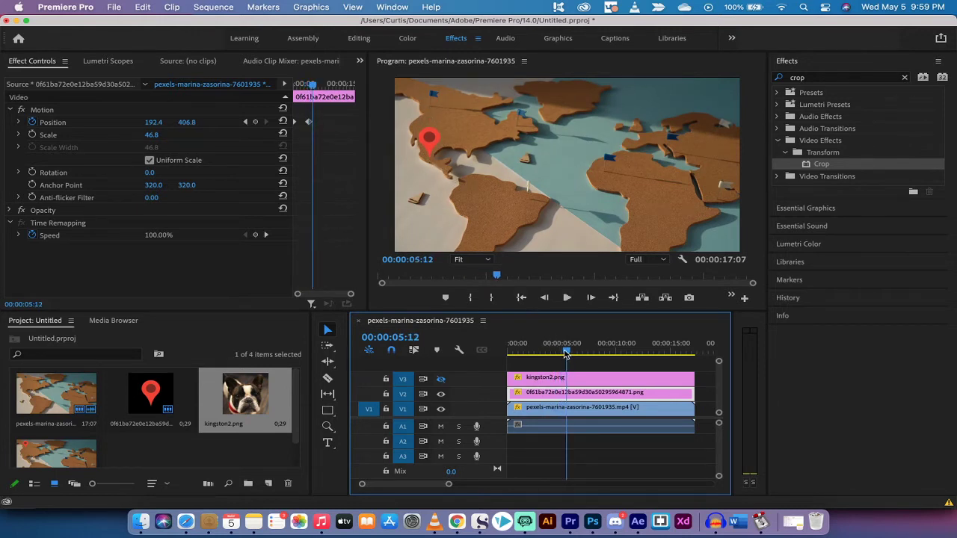
{"action": "left_click_drag", "start_coordinate": [566, 353], "coordinate": [509, 351]}
Turn on the V3 dog track, play to 00:00:13:00, and select both overlay clips.
{"action": "left_click", "coordinate": [499, 372]}
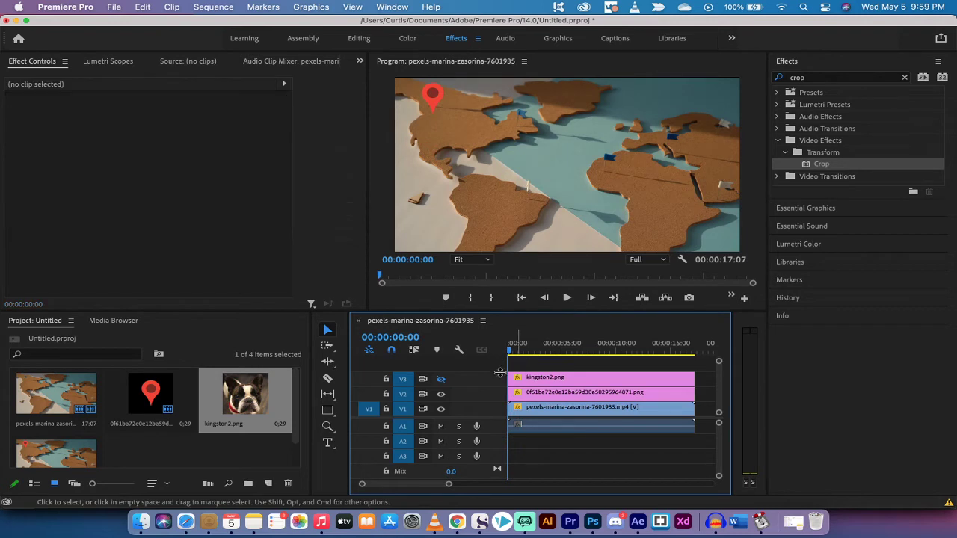
{"action": "left_click", "coordinate": [441, 379]}
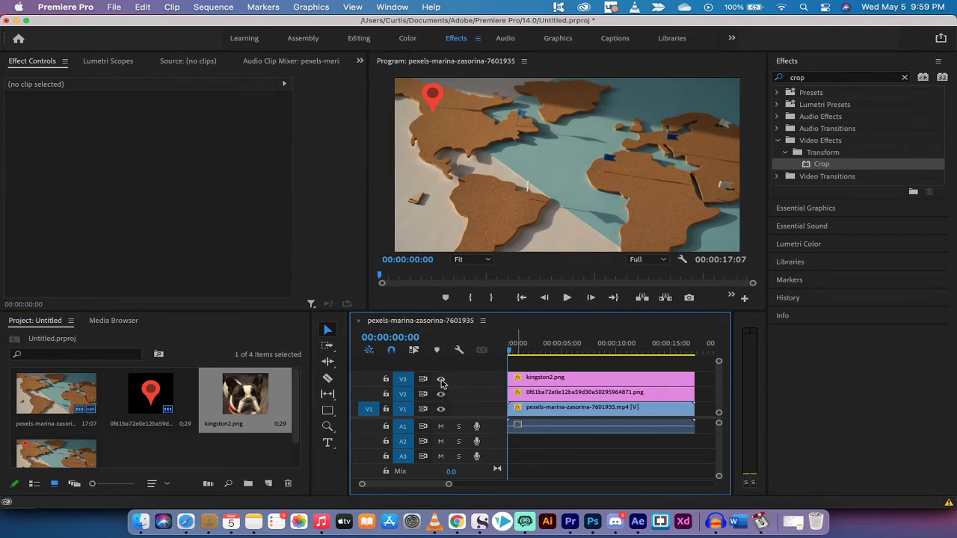
{"action": "left_click_drag", "start_coordinate": [527, 346], "coordinate": [501, 352]}
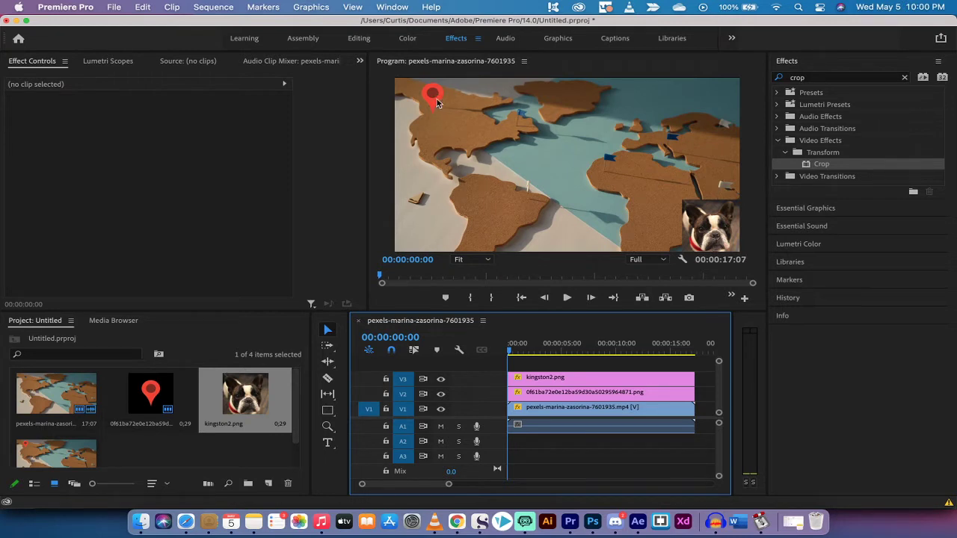
{"action": "key", "text": "space"}
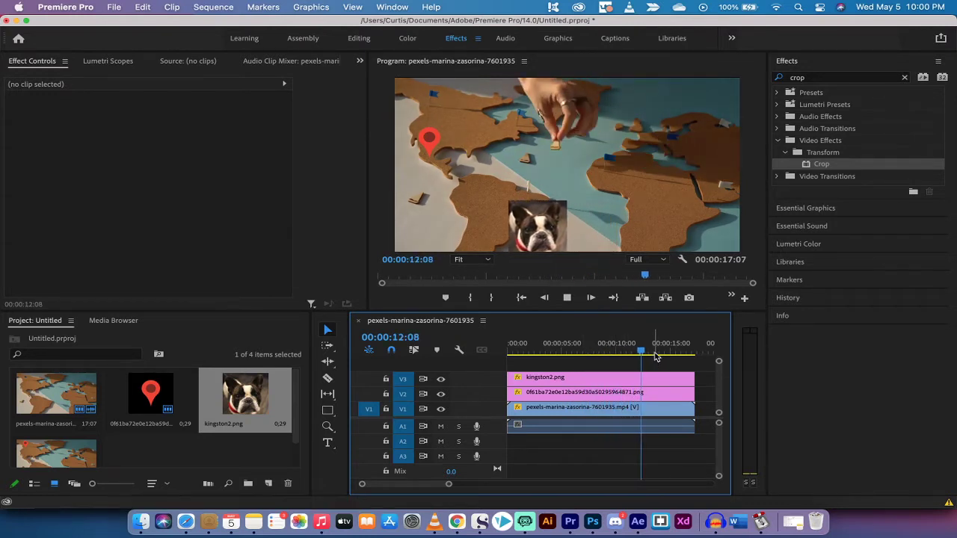
{"action": "key", "text": "space"}
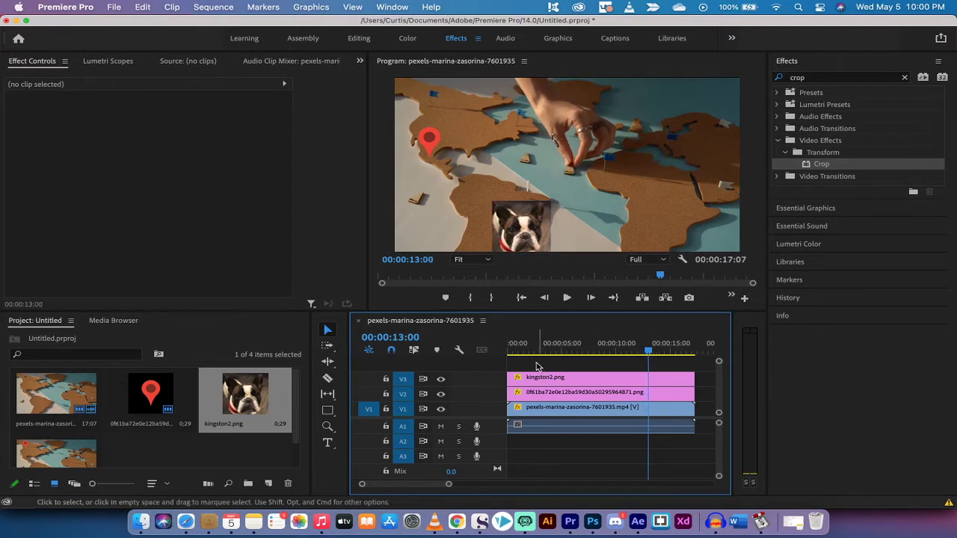
{"action": "left_click_drag", "start_coordinate": [536, 362], "coordinate": [567, 395]}
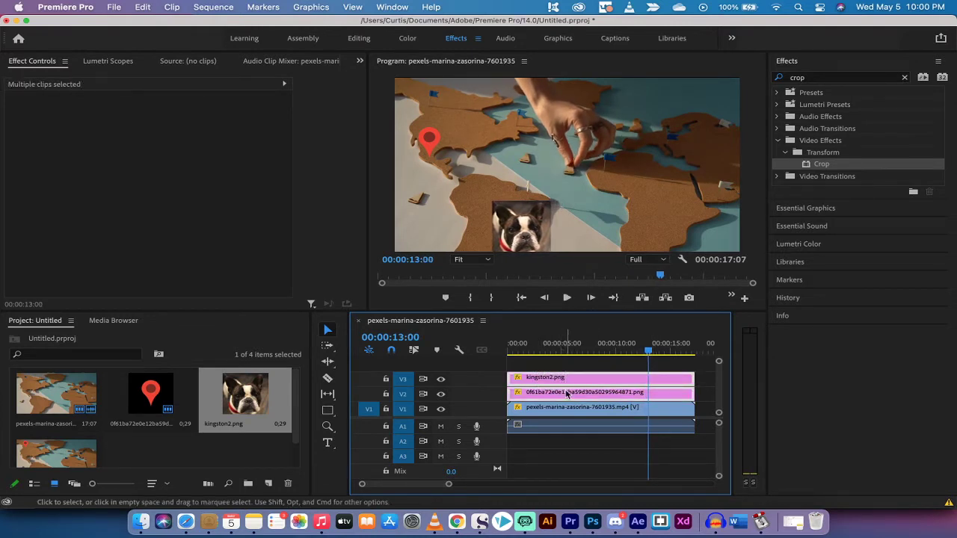
Delete the selected pin and dog overlay clips and bring the playhead back to 00:00:00.
{"action": "key", "text": "Delete"}
{"action": "left_click", "coordinate": [528, 352]}
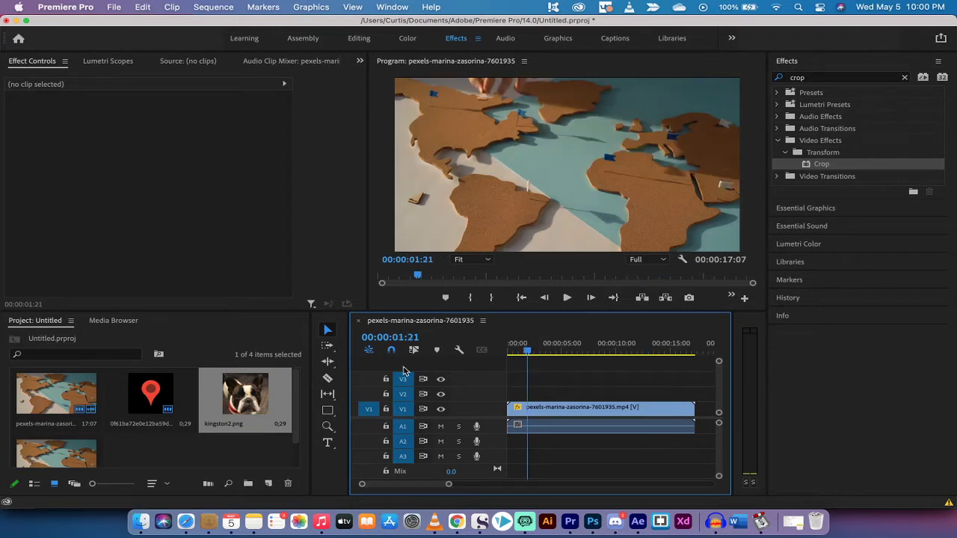
{"action": "mouse_move", "coordinate": [527, 350]}
{"action": "left_mouse_down"}
{"action": "mouse_move", "coordinate": [502, 355]}
{"action": "mouse_move", "coordinate": [538, 349]}
{"action": "left_mouse_up"}
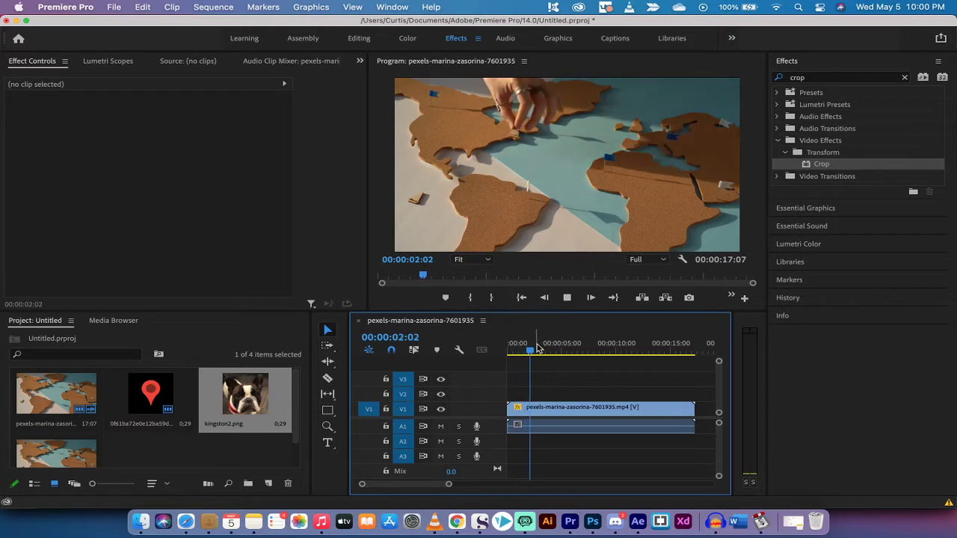
{"action": "left_click_drag", "start_coordinate": [538, 348], "coordinate": [493, 360]}
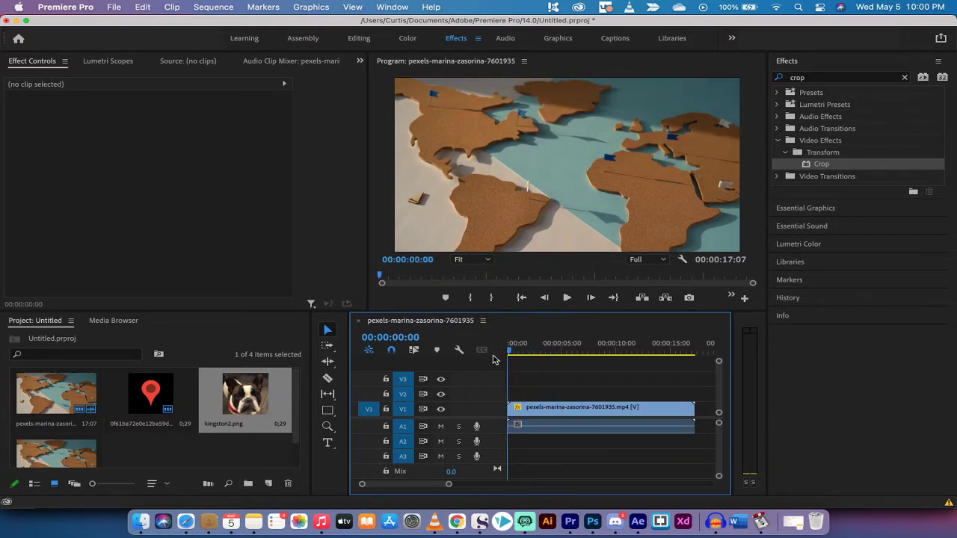
Drop the red pin image onto V2 at 00:00 and stretch it to the map video's length.
{"action": "left_click", "coordinate": [158, 402]}
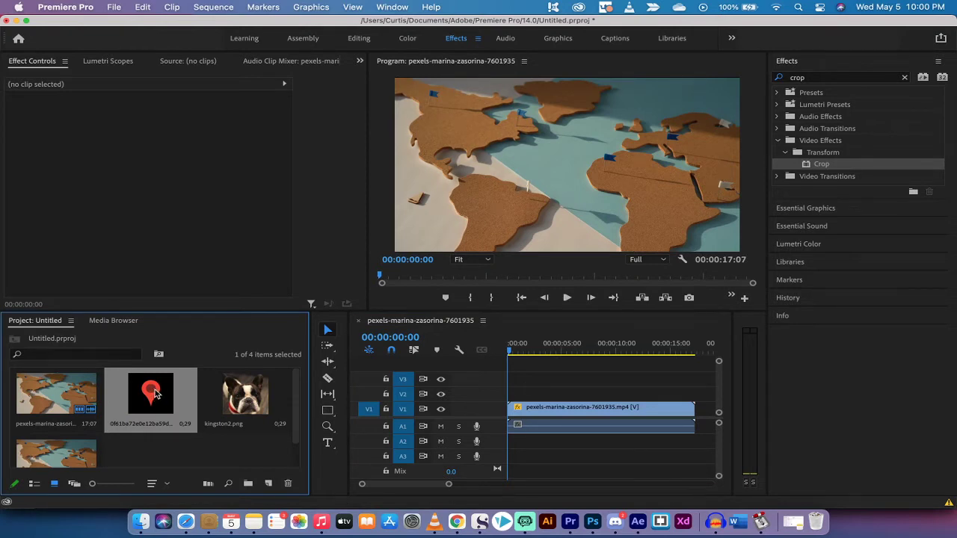
{"action": "double_click", "coordinate": [150, 396]}
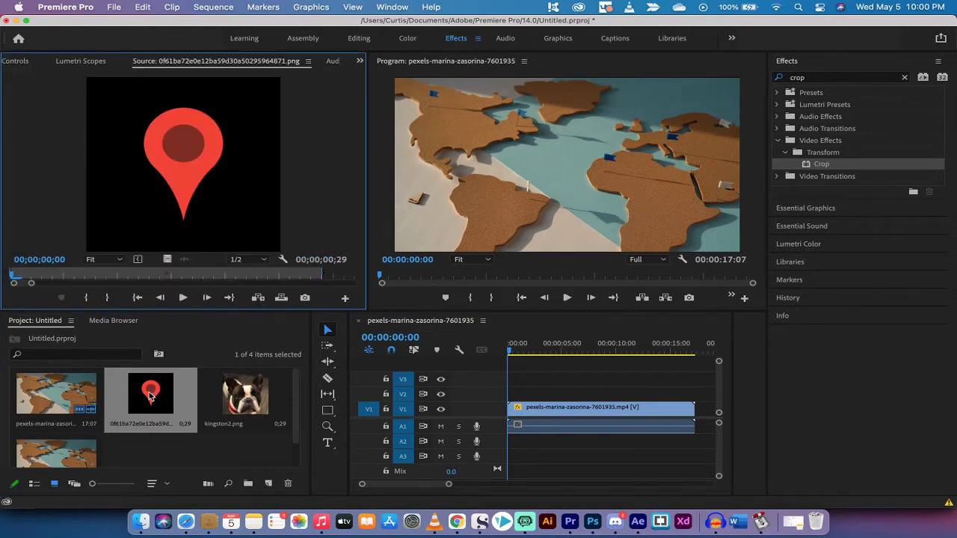
{"action": "left_click_drag", "start_coordinate": [149, 396], "coordinate": [694, 394]}
{"action": "left_click_drag", "start_coordinate": [513, 348], "coordinate": [504, 351]}
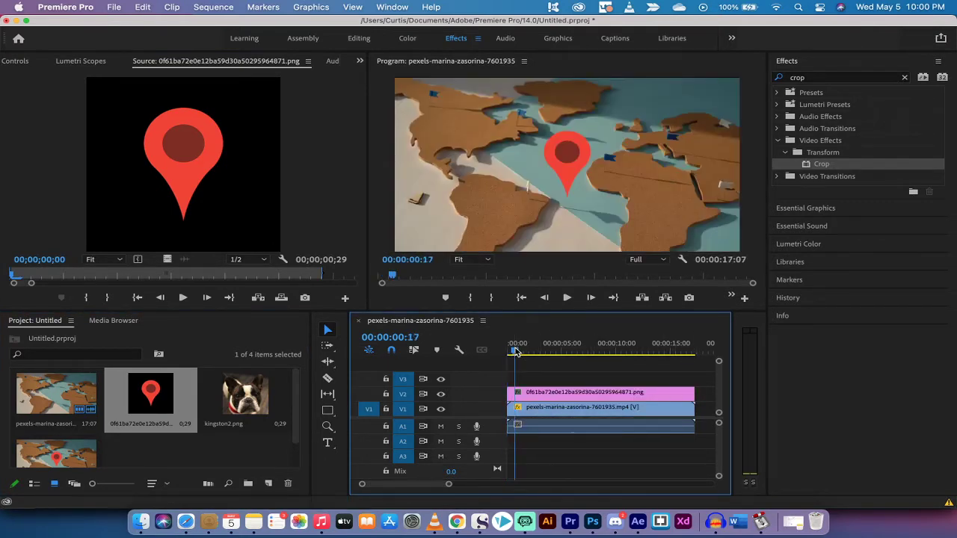
{"action": "left_click", "coordinate": [559, 155]}
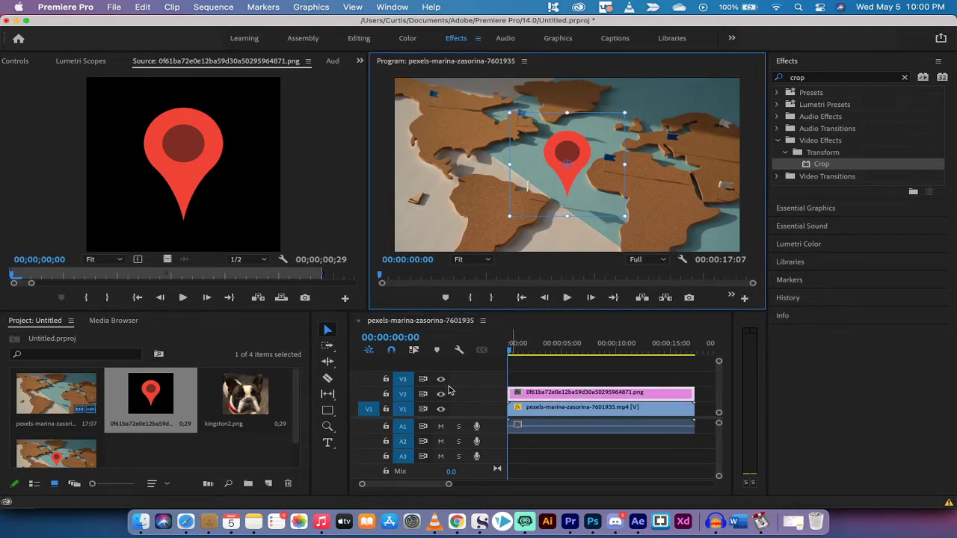
Move the red pin to the map's top-left, scale it down, and nudge it upward.
{"action": "left_click_drag", "start_coordinate": [580, 151], "coordinate": [443, 99]}
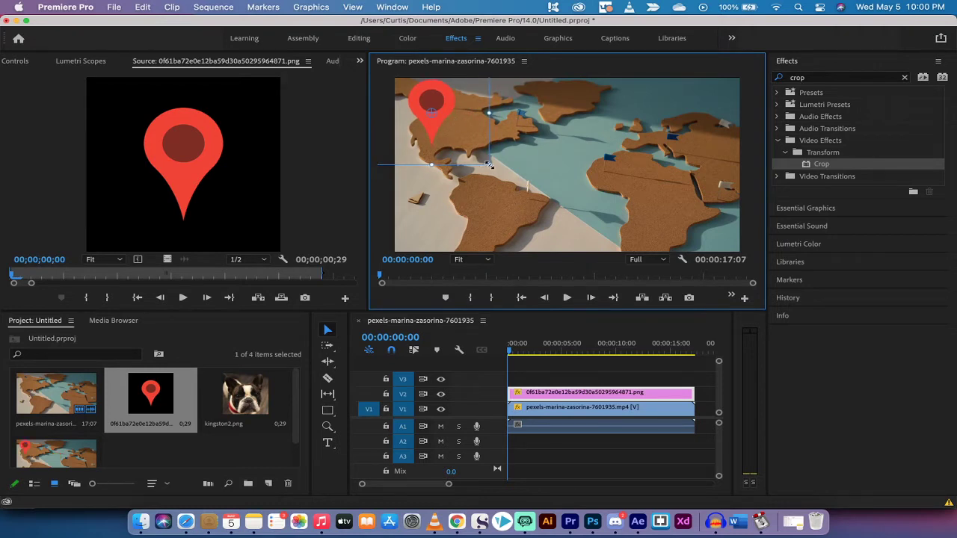
{"action": "left_click_drag", "start_coordinate": [488, 164], "coordinate": [452, 137]}
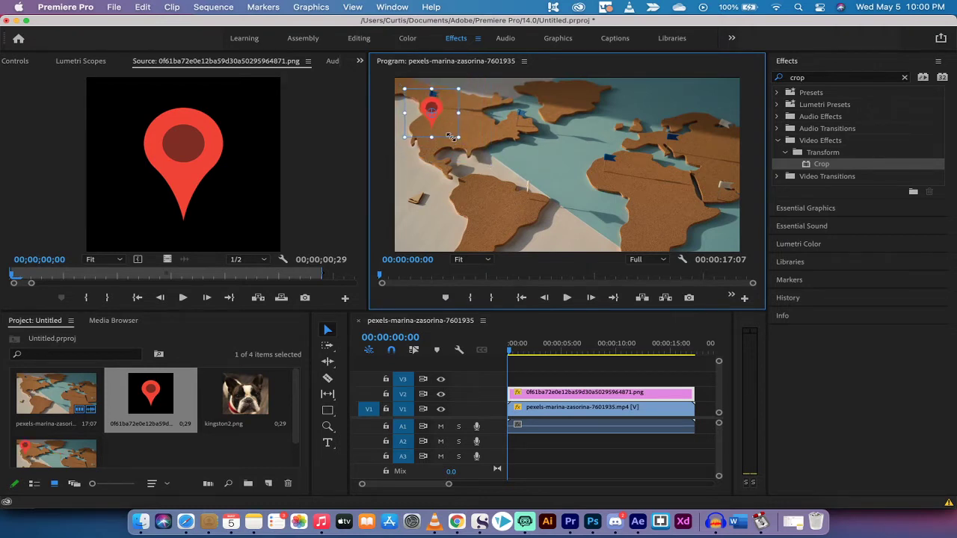
{"action": "left_click_drag", "start_coordinate": [430, 103], "coordinate": [434, 83]}
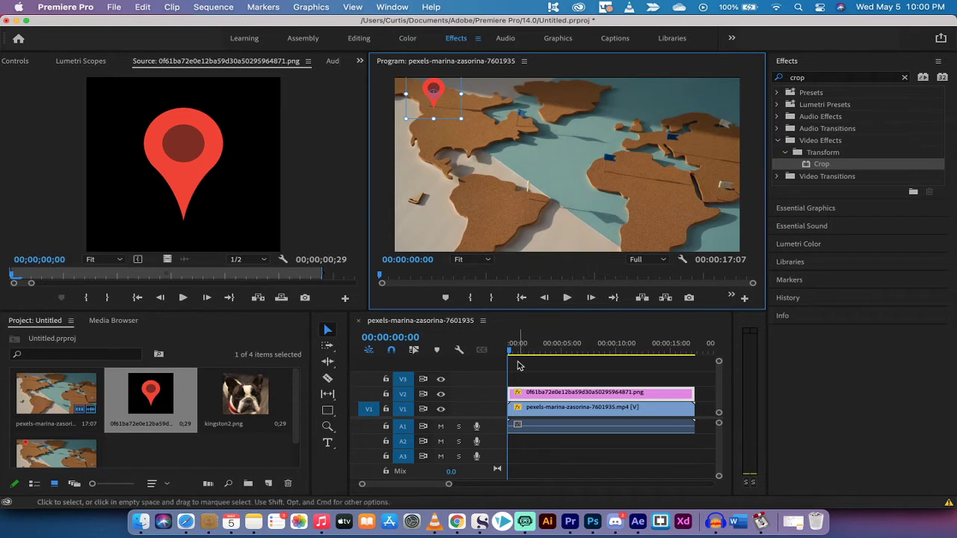
{"action": "left_click", "coordinate": [523, 393]}
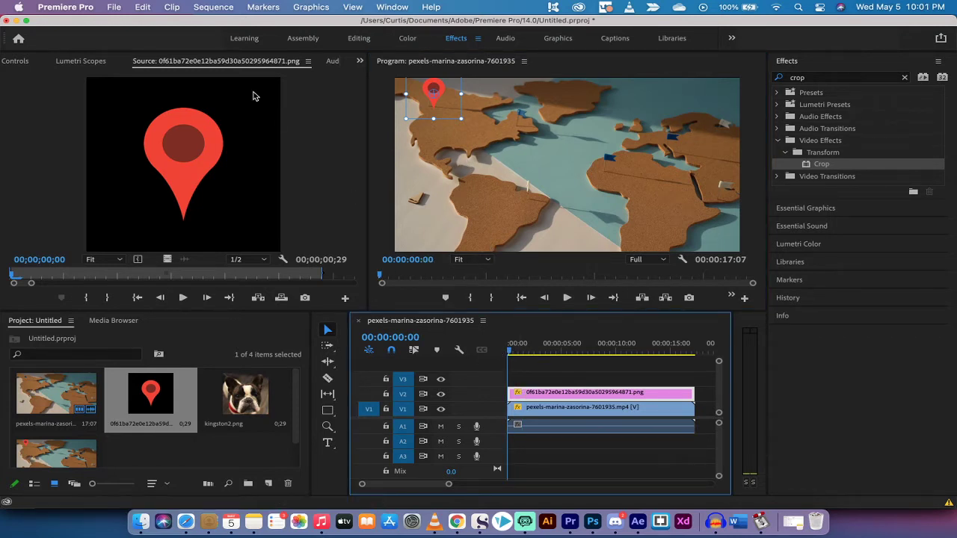
Keyframe the pin's Position at the start, then move it to lower North America at 00:00:05:00.
{"action": "left_click", "coordinate": [16, 61]}
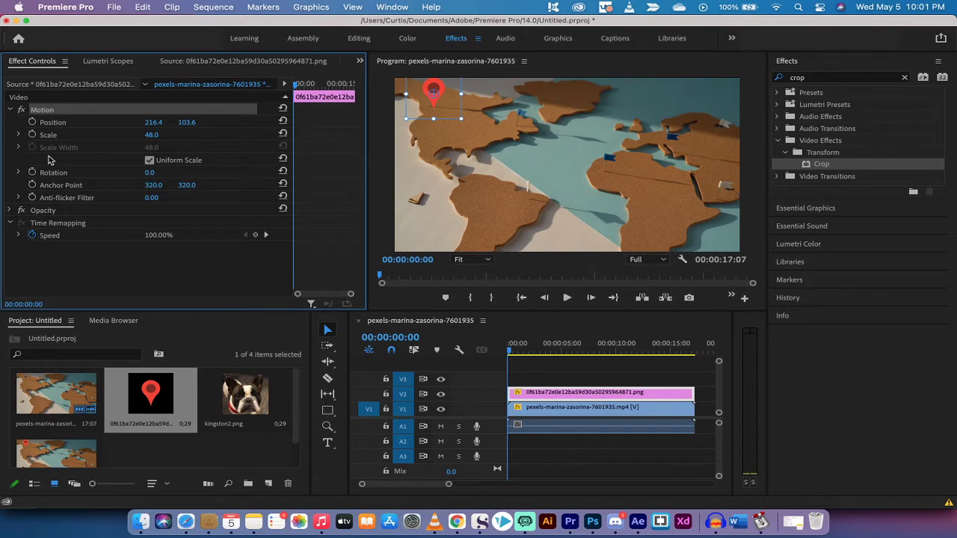
{"action": "left_click", "coordinate": [32, 122]}
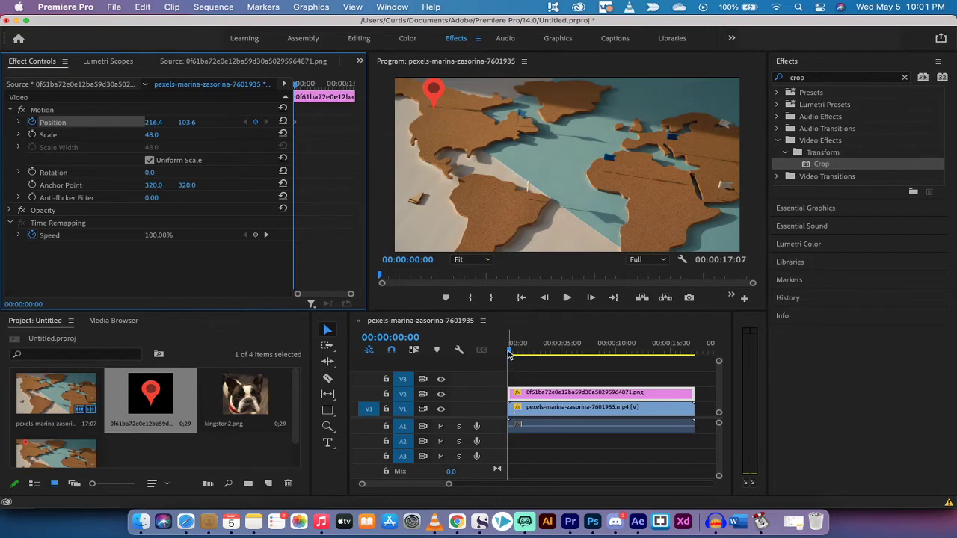
{"action": "left_click_drag", "start_coordinate": [511, 353], "coordinate": [563, 353]}
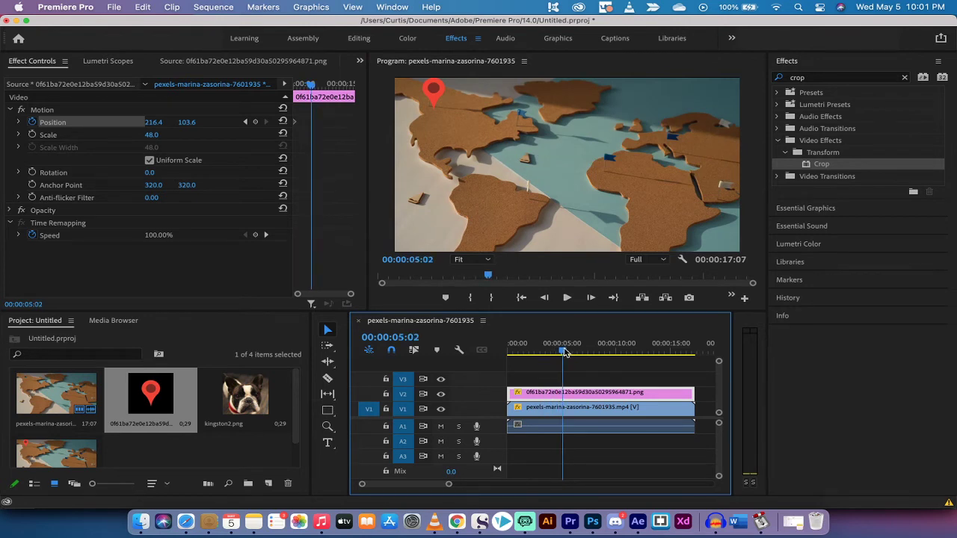
{"action": "left_click_drag", "start_coordinate": [563, 353], "coordinate": [564, 353]}
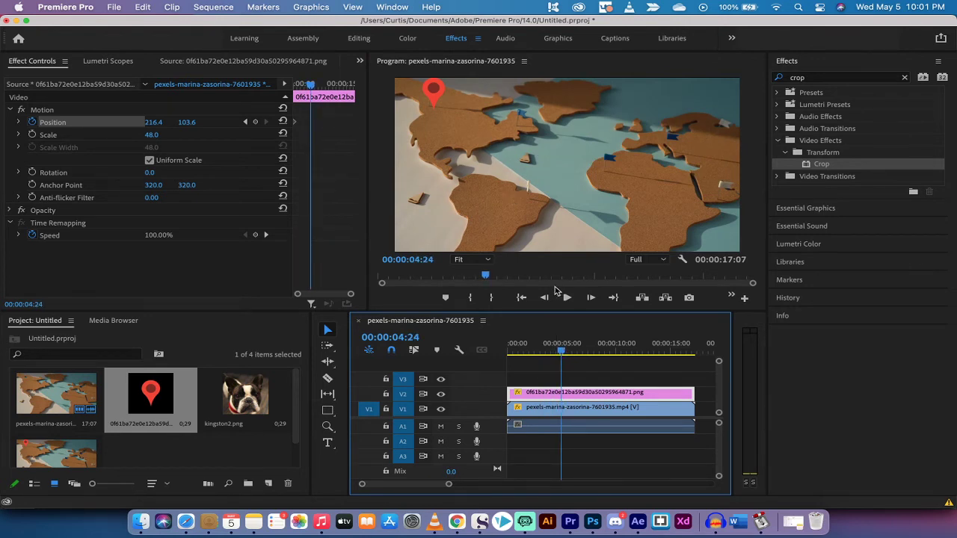
{"action": "left_click", "coordinate": [590, 298]}
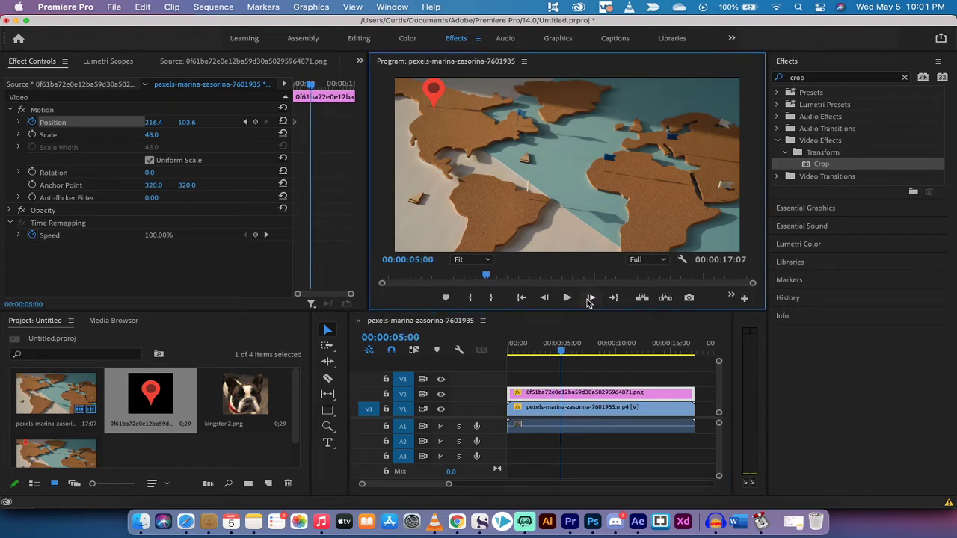
{"action": "left_click", "coordinate": [430, 94]}
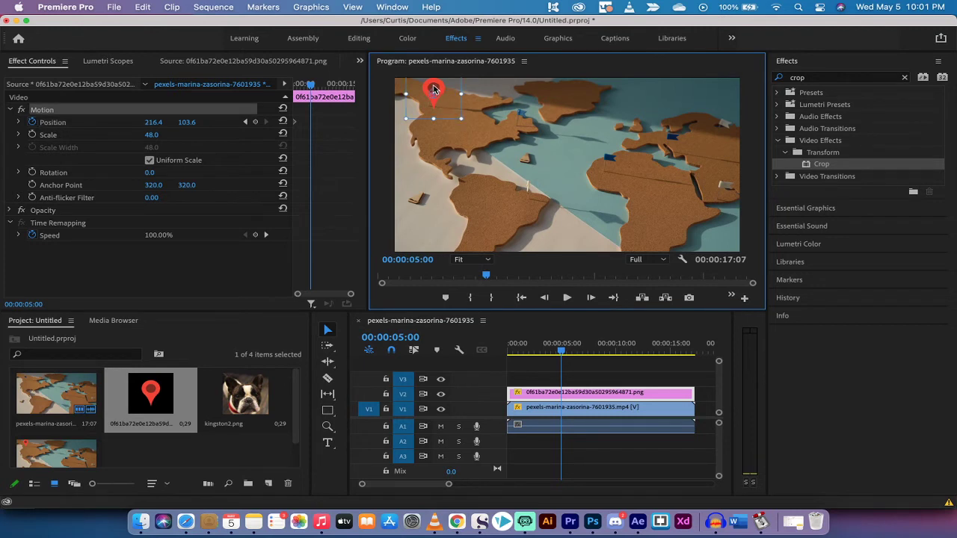
{"action": "left_click_drag", "start_coordinate": [434, 88], "coordinate": [429, 136]}
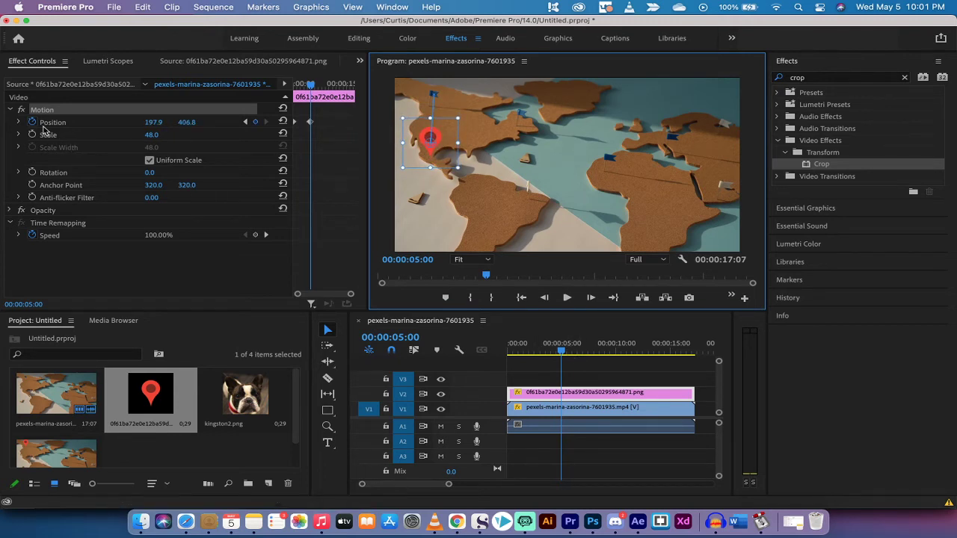
Play the sequence from the start to preview the pin's movement.
{"action": "left_click_drag", "start_coordinate": [561, 349], "coordinate": [508, 349]}
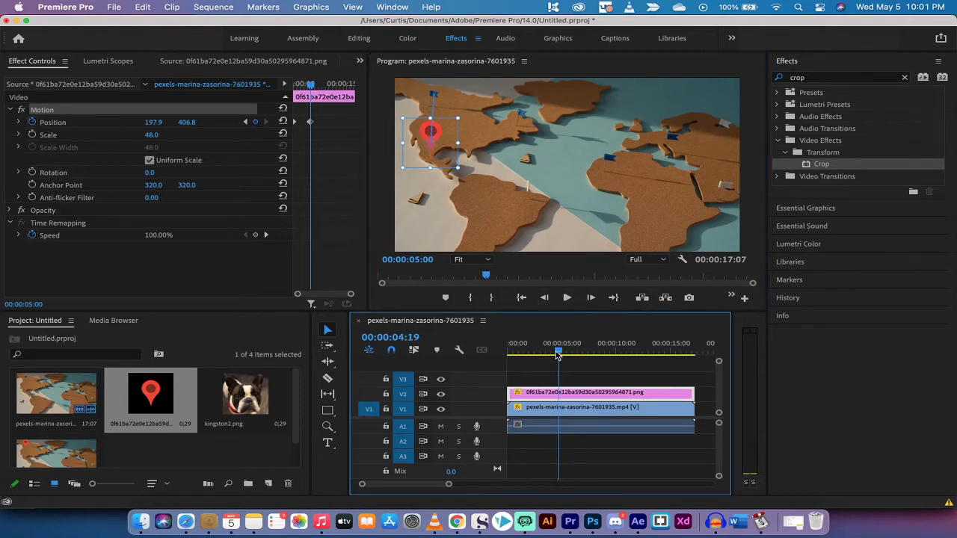
{"action": "left_click", "coordinate": [532, 454]}
{"action": "key", "text": "space"}
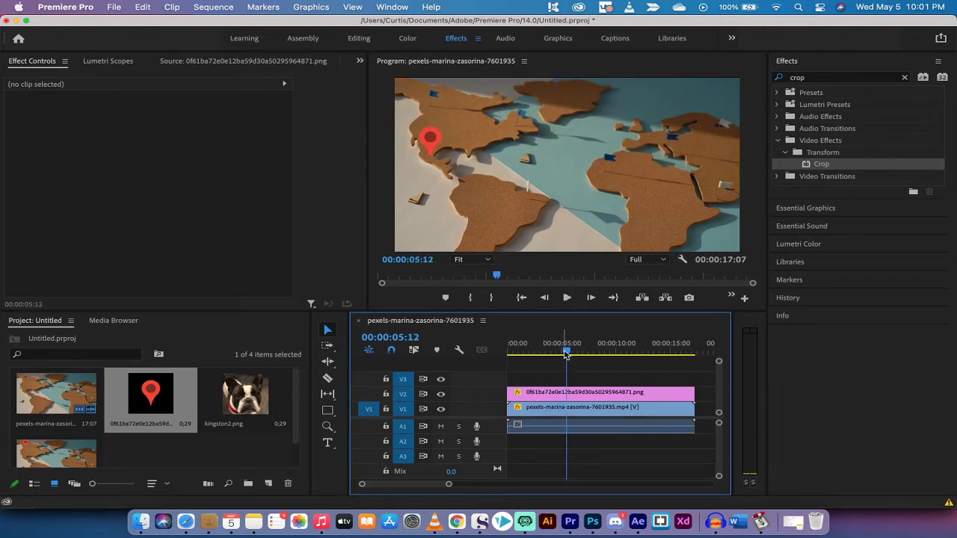
{"action": "key", "text": "Home"}
Place kingston2.png on V3, scale it to 25.4 at bottom-right, and extend it to full length.
{"action": "left_click", "coordinate": [521, 390]}
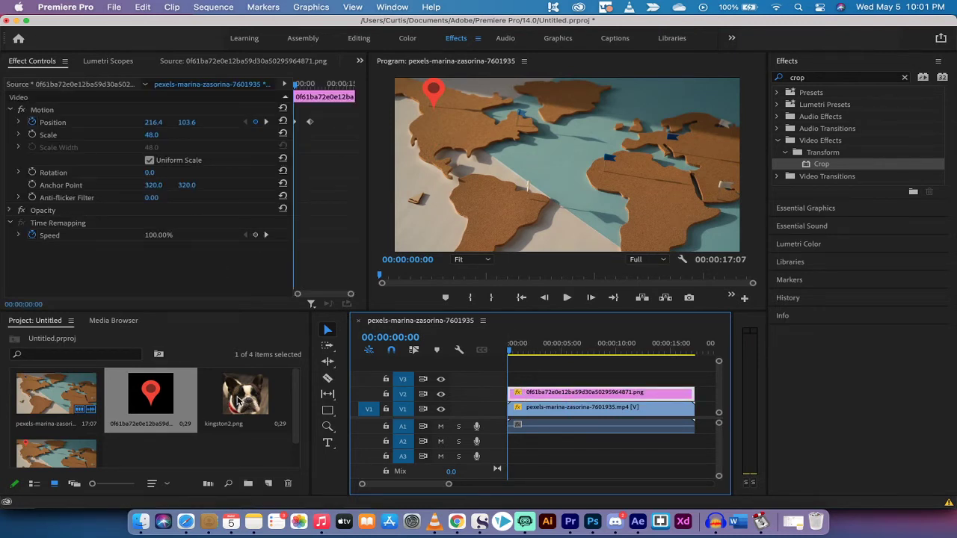
{"action": "left_click", "coordinate": [237, 401]}
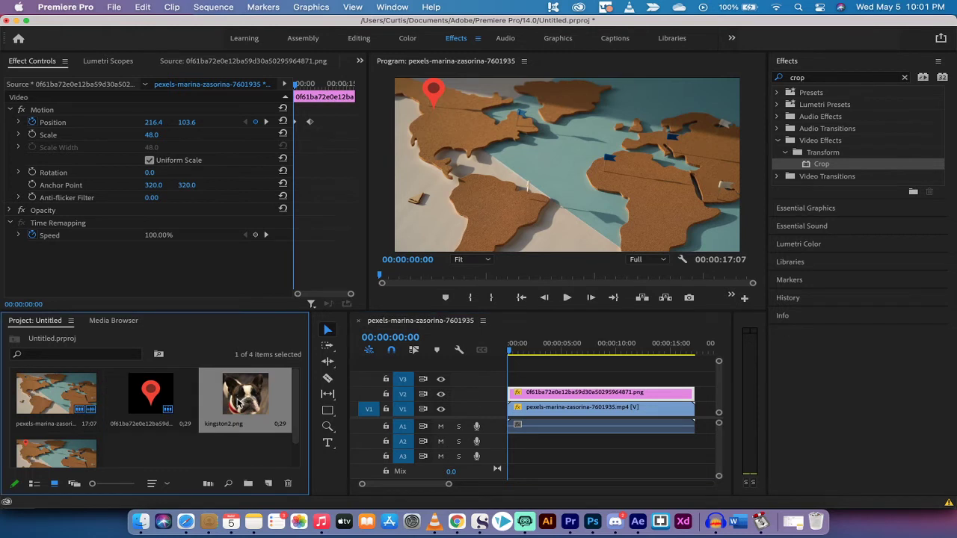
{"action": "left_click_drag", "start_coordinate": [238, 403], "coordinate": [497, 382]}
{"action": "left_click", "coordinate": [522, 135]}
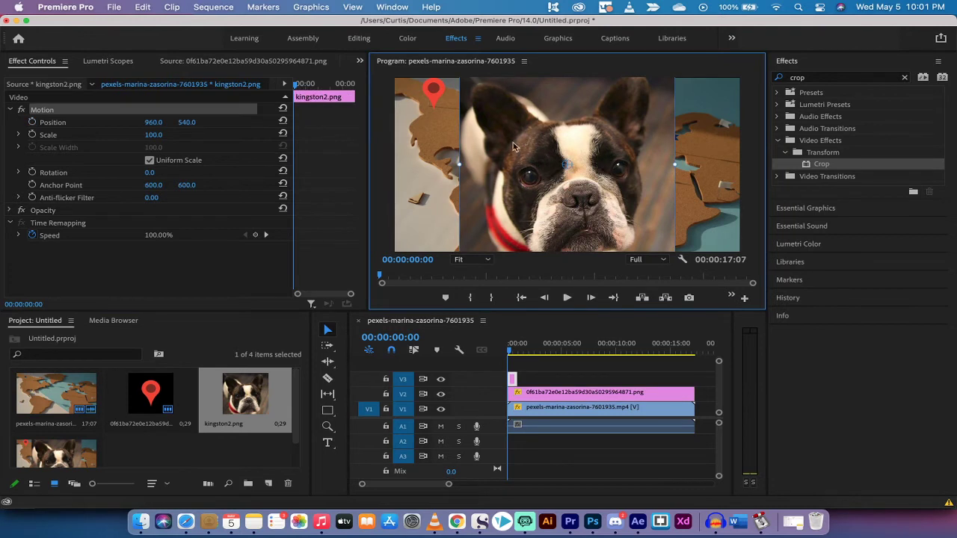
{"action": "mouse_move", "coordinate": [460, 165]}
{"action": "left_mouse_down"}
{"action": "mouse_move", "coordinate": [569, 149]}
{"action": "mouse_move", "coordinate": [705, 212]}
{"action": "left_mouse_up"}
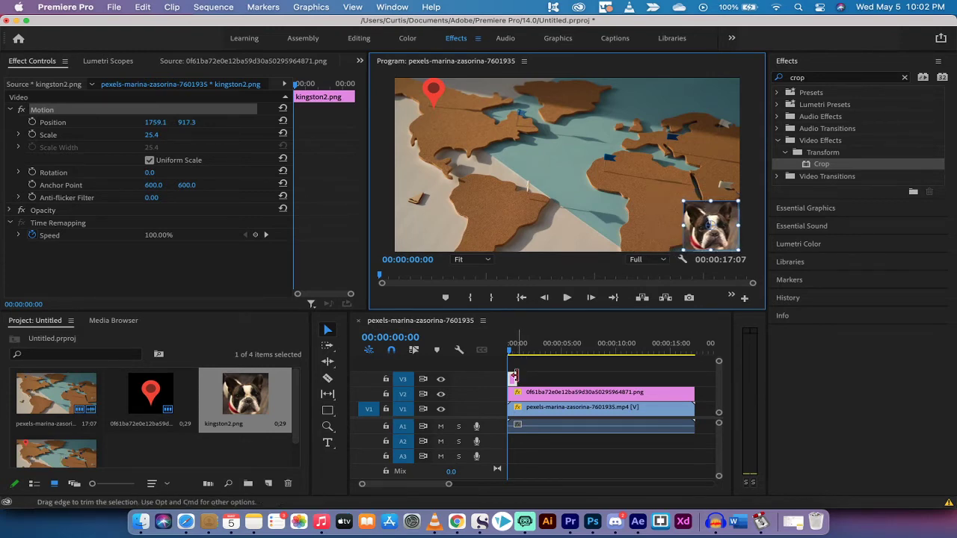
{"action": "left_click_drag", "start_coordinate": [515, 376], "coordinate": [693, 376]}
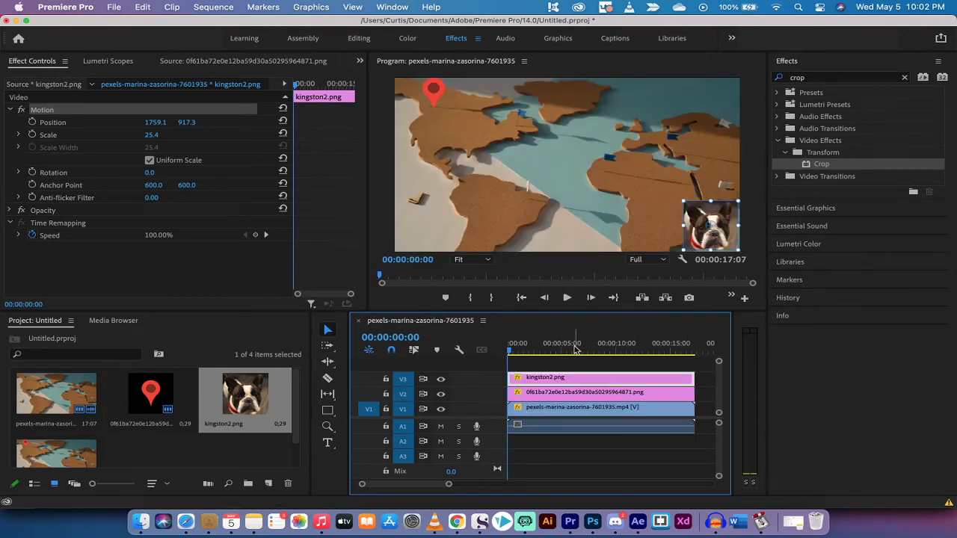
{"action": "left_click", "coordinate": [538, 367]}
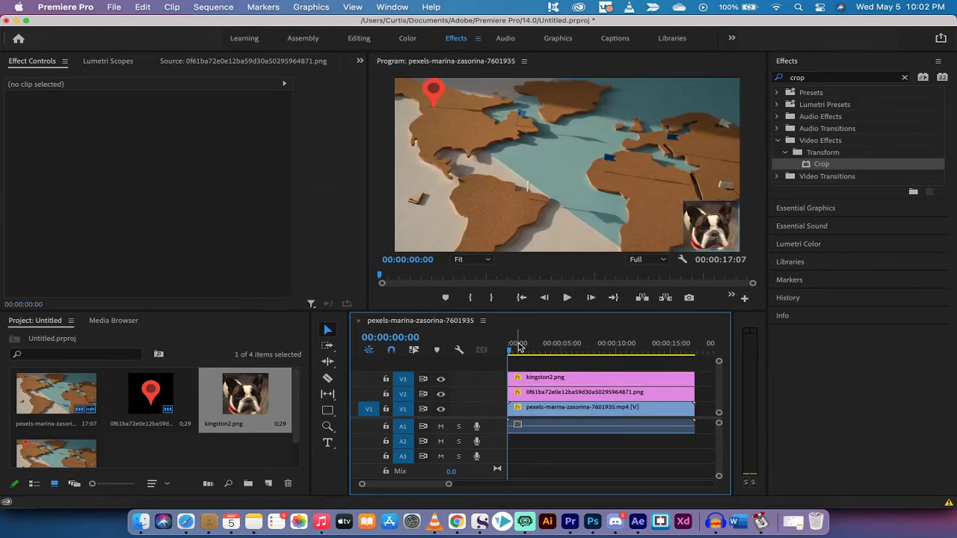
Keyframe the dog's Position at 0s, then drag it left to bottom centre at 00:00:03:00.
{"action": "left_click", "coordinate": [518, 380]}
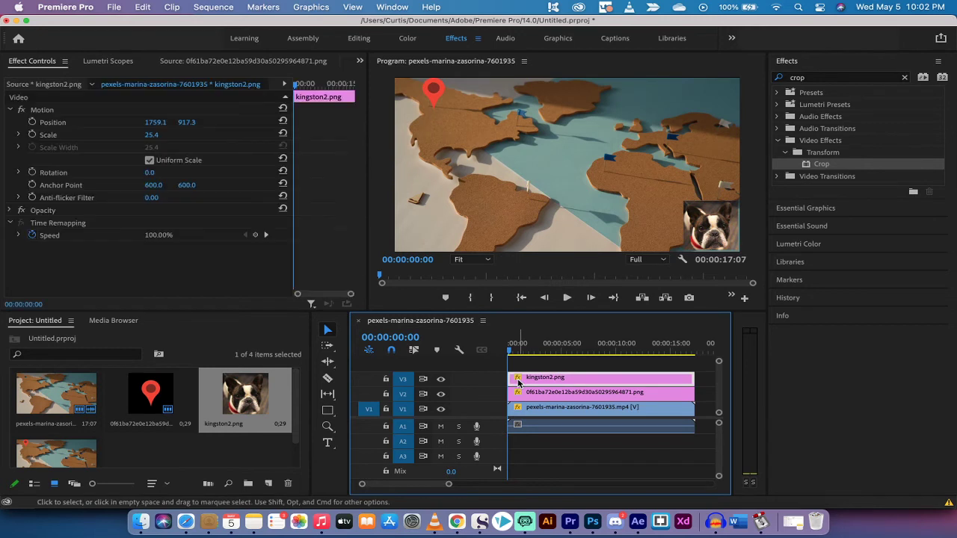
{"action": "left_click", "coordinate": [47, 124]}
{"action": "left_click", "coordinate": [32, 122]}
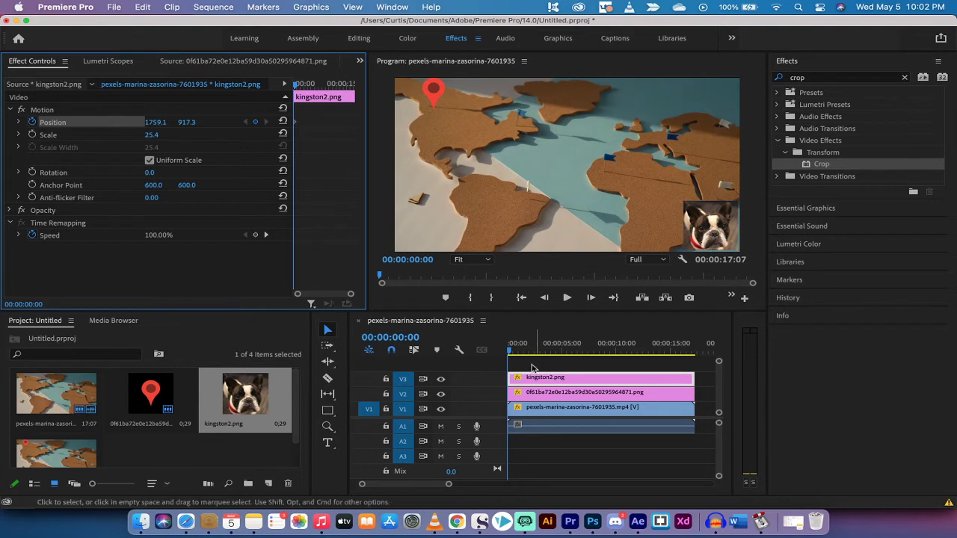
{"action": "left_click_drag", "start_coordinate": [513, 350], "coordinate": [545, 353]}
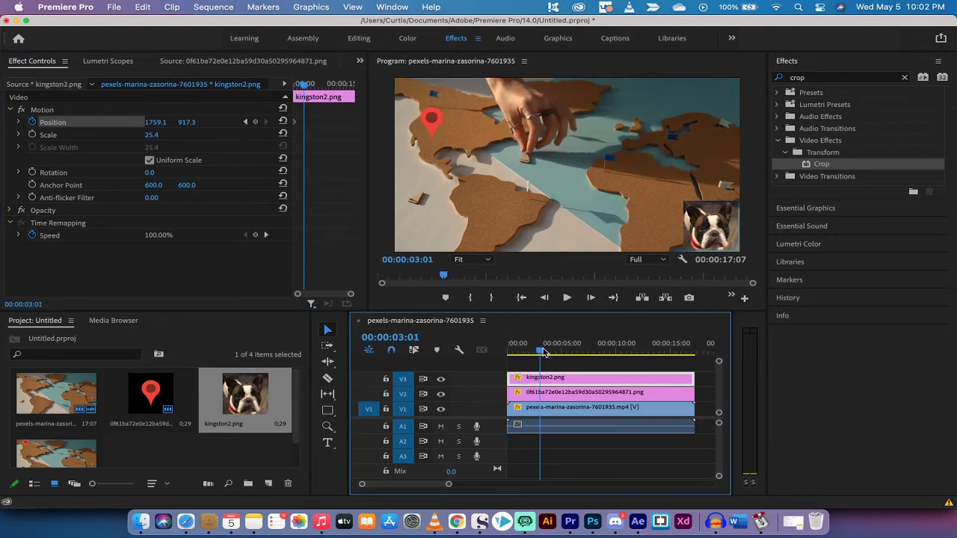
{"action": "left_click", "coordinate": [544, 297]}
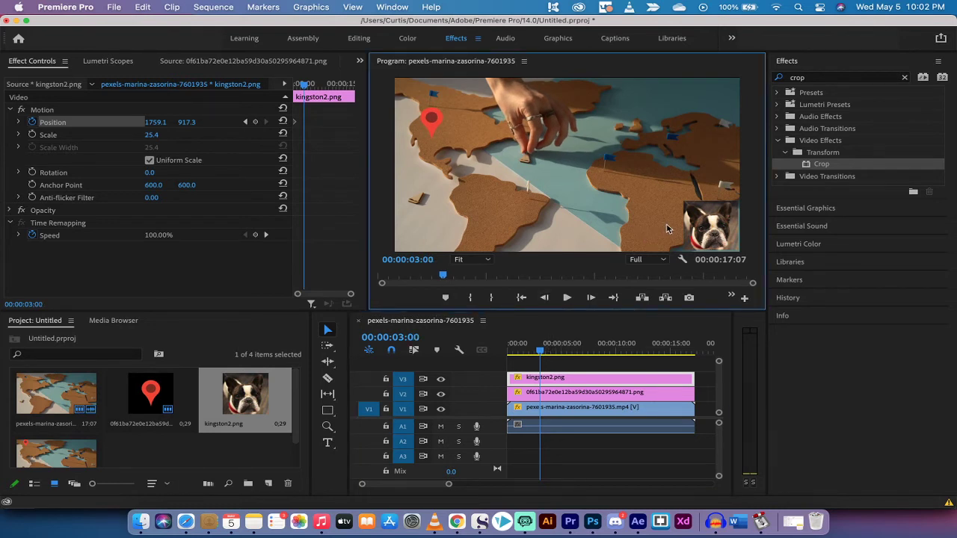
{"action": "left_click", "coordinate": [689, 218]}
{"action": "left_click_drag", "start_coordinate": [703, 215], "coordinate": [582, 215]}
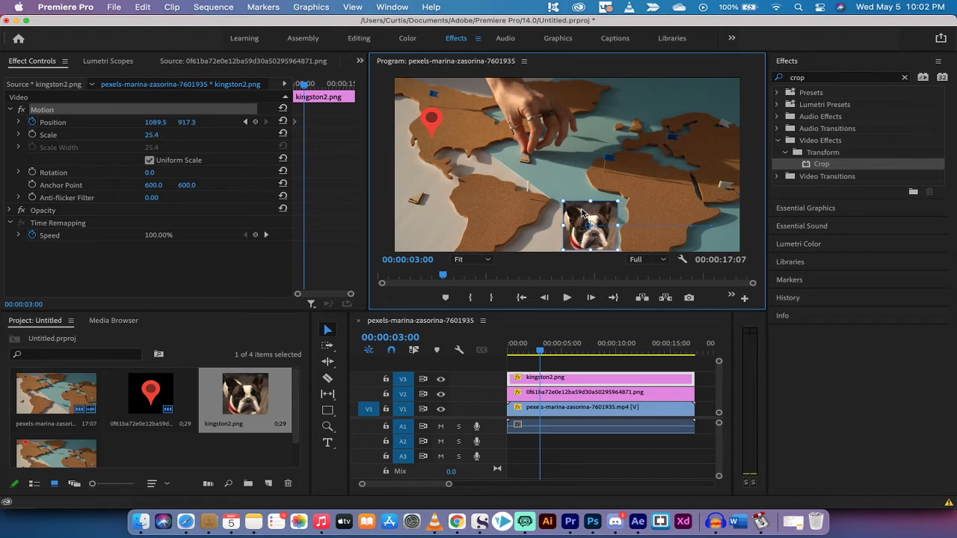
{"action": "left_click_drag", "start_coordinate": [582, 215], "coordinate": [576, 215]}
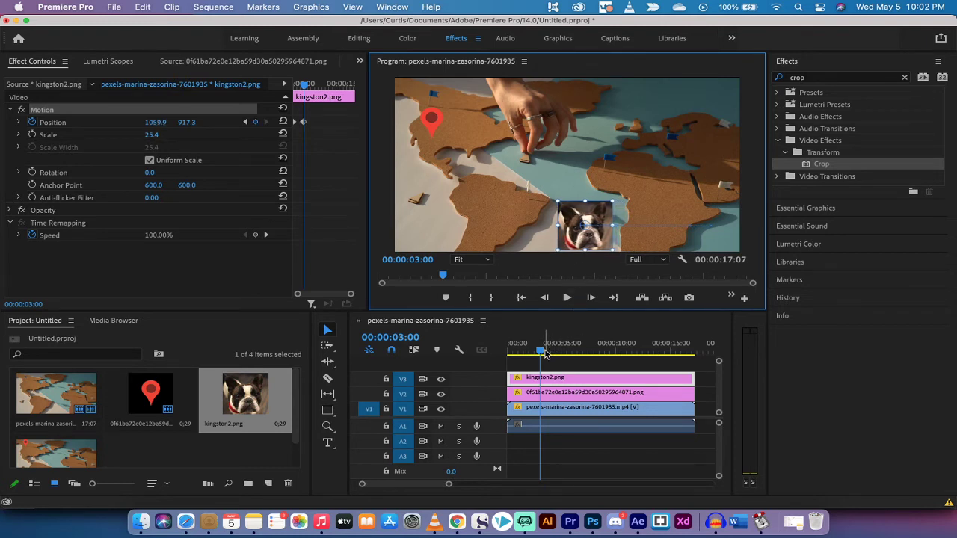
{"action": "left_click", "coordinate": [306, 127]}
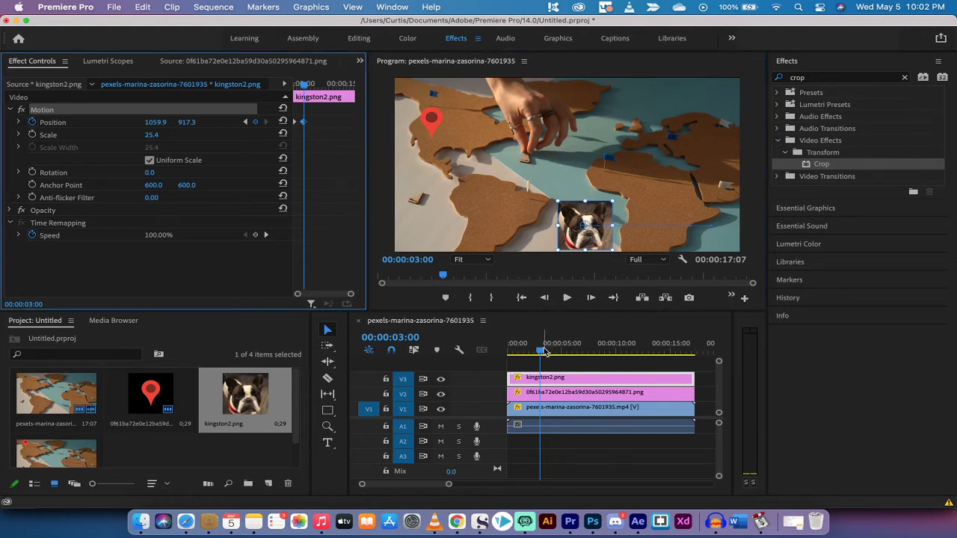
{"action": "left_click_drag", "start_coordinate": [549, 344], "coordinate": [595, 350]}
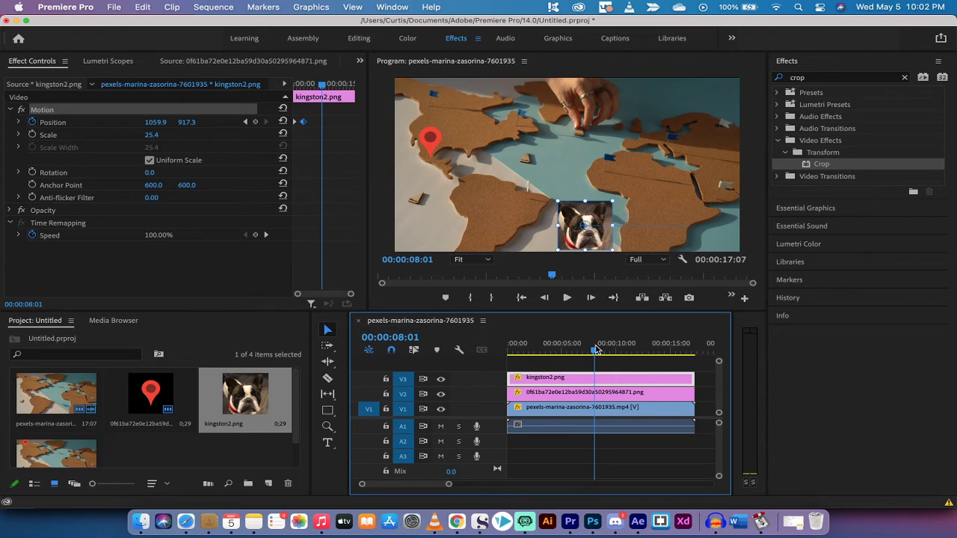
Add a Position keyframe at 00:00:08:00 holding the dog at 1059.9, 917.3.
{"action": "left_click", "coordinate": [545, 298]}
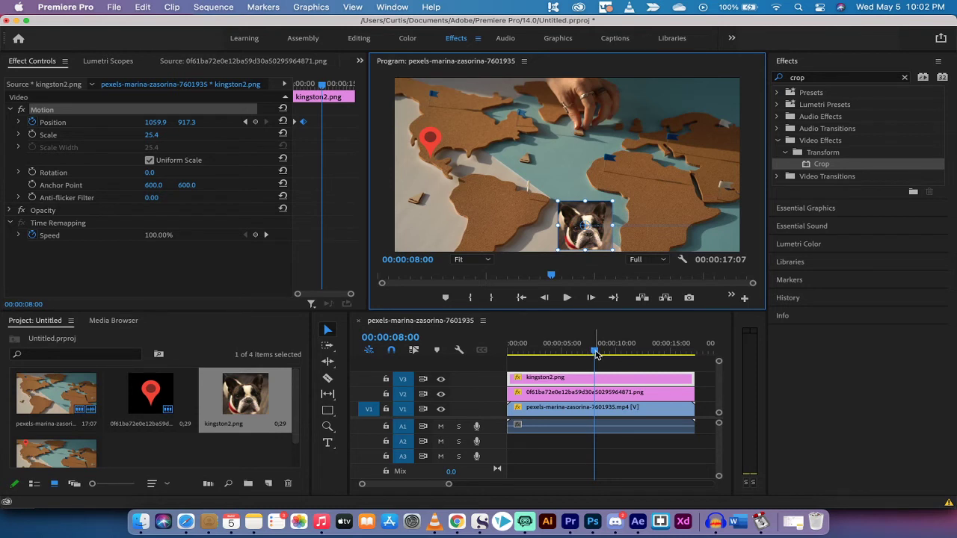
{"action": "left_click", "coordinate": [255, 122]}
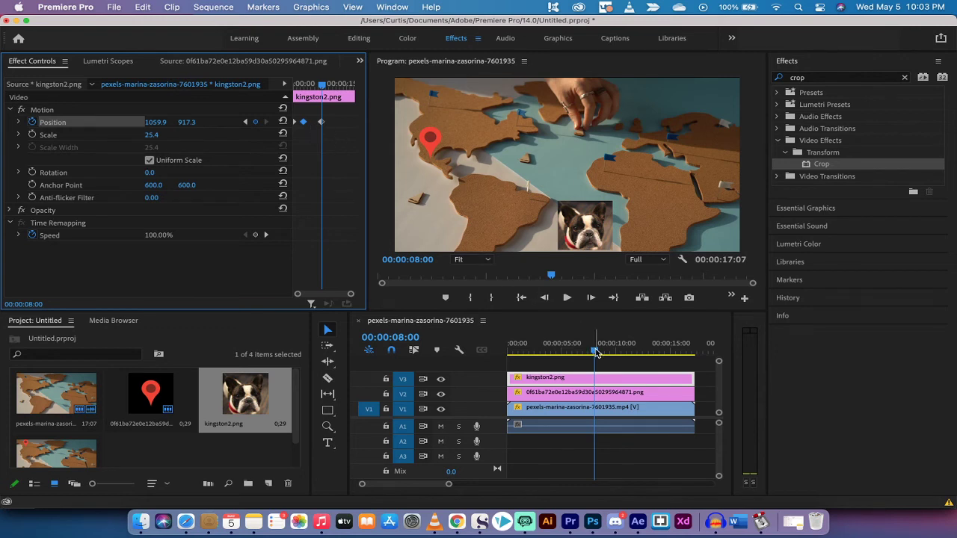
Drag the dog to the bottom-left (505.8, 917.3) near eleven seconds, then preview from the start.
{"action": "left_click_drag", "start_coordinate": [596, 351], "coordinate": [627, 352]}
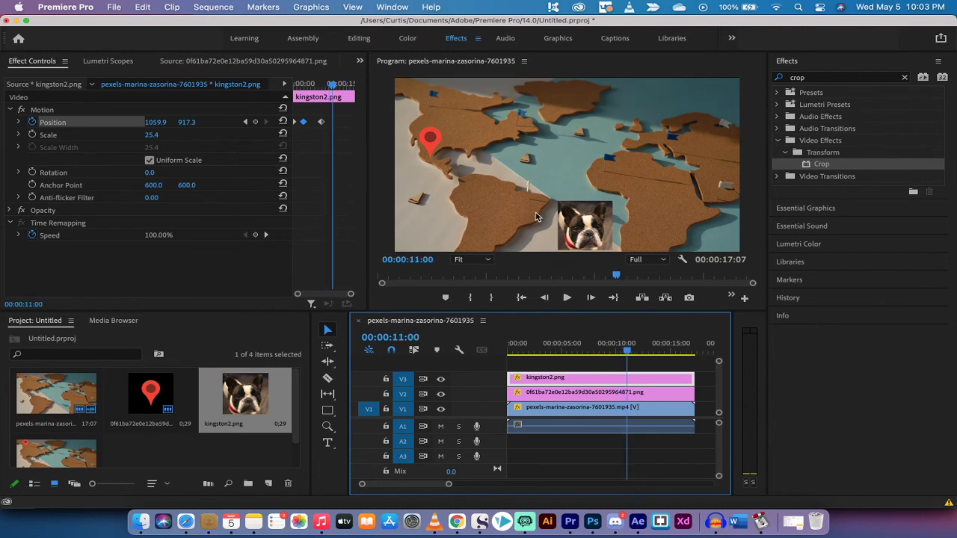
{"action": "left_click", "coordinate": [578, 225]}
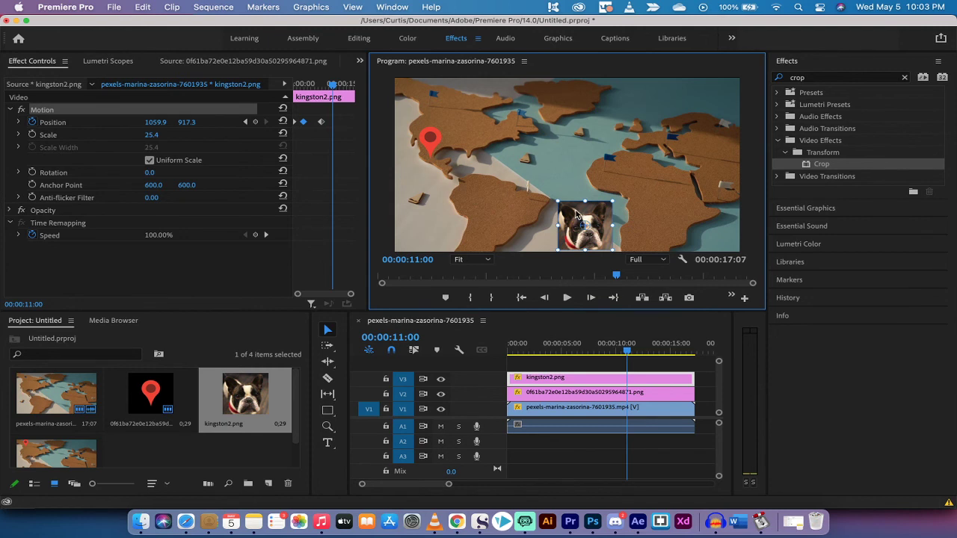
{"action": "left_click_drag", "start_coordinate": [576, 215], "coordinate": [417, 223]}
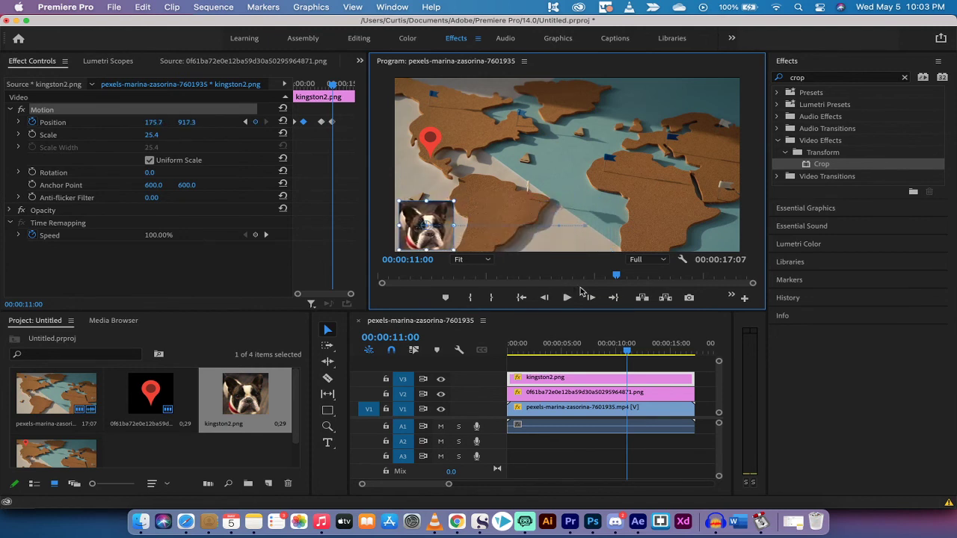
{"action": "left_click_drag", "start_coordinate": [628, 356], "coordinate": [509, 356]}
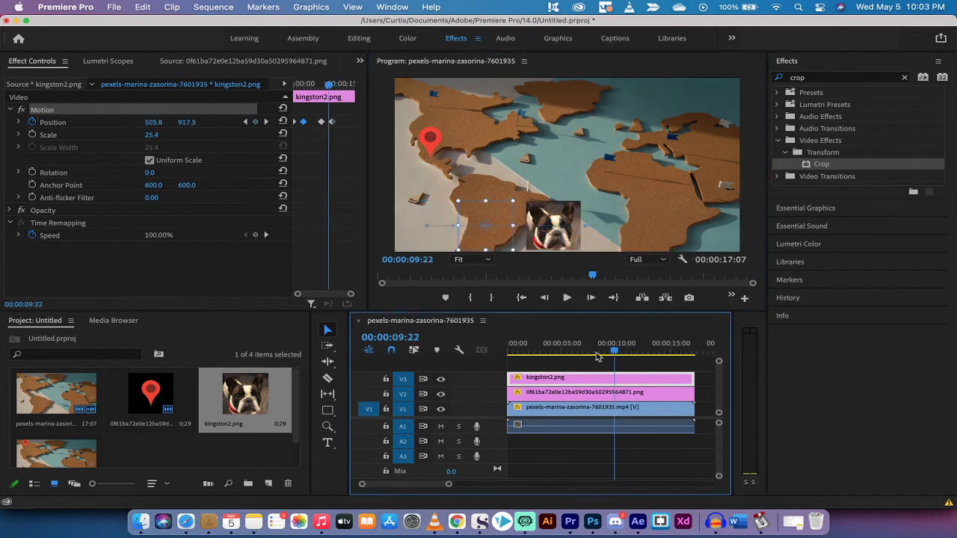
{"action": "left_click", "coordinate": [521, 451]}
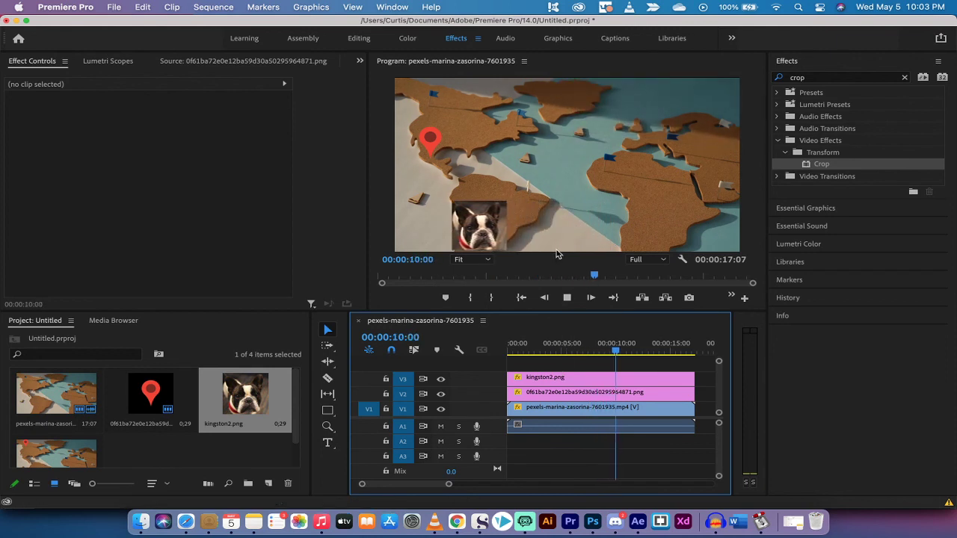
{"action": "key", "text": "space"}
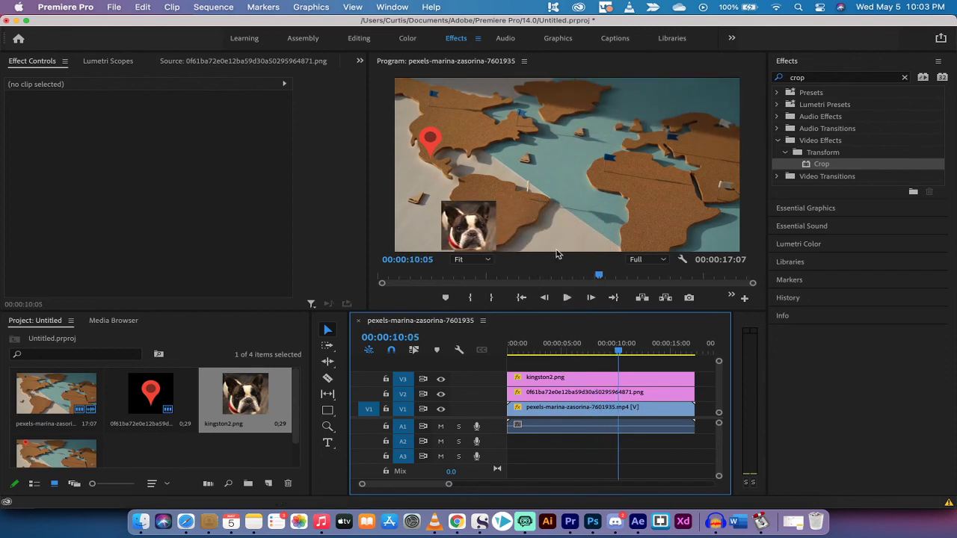